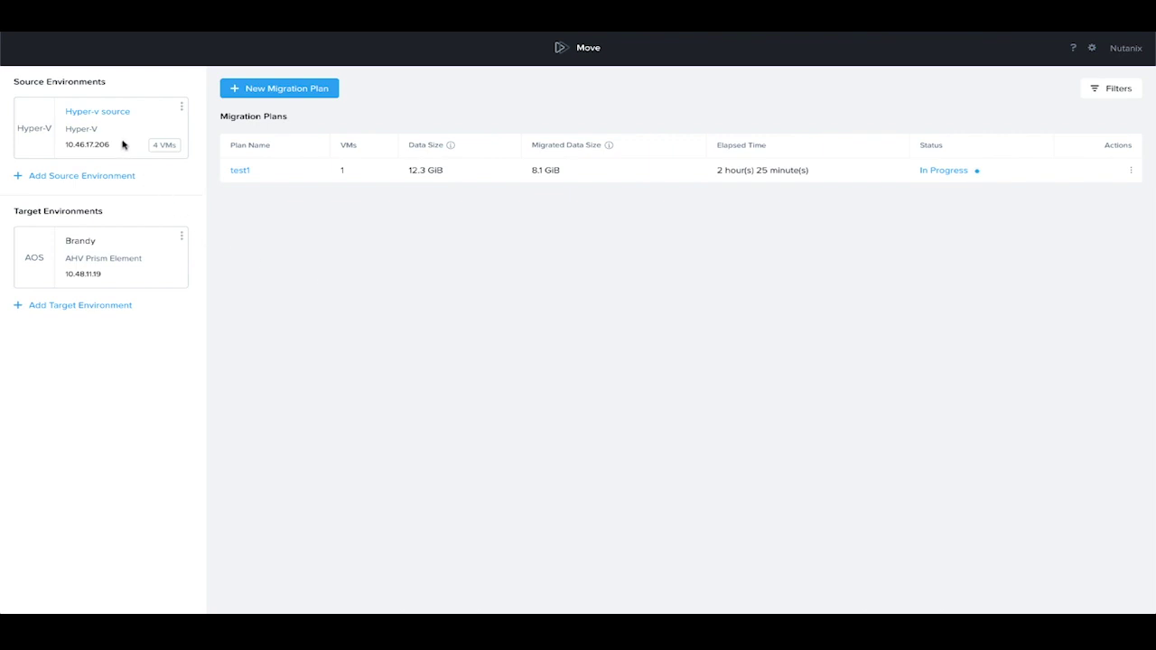
Start a new migration plan and name it 'video'.
{"action": "mouse_move", "coordinate": [124, 143]}
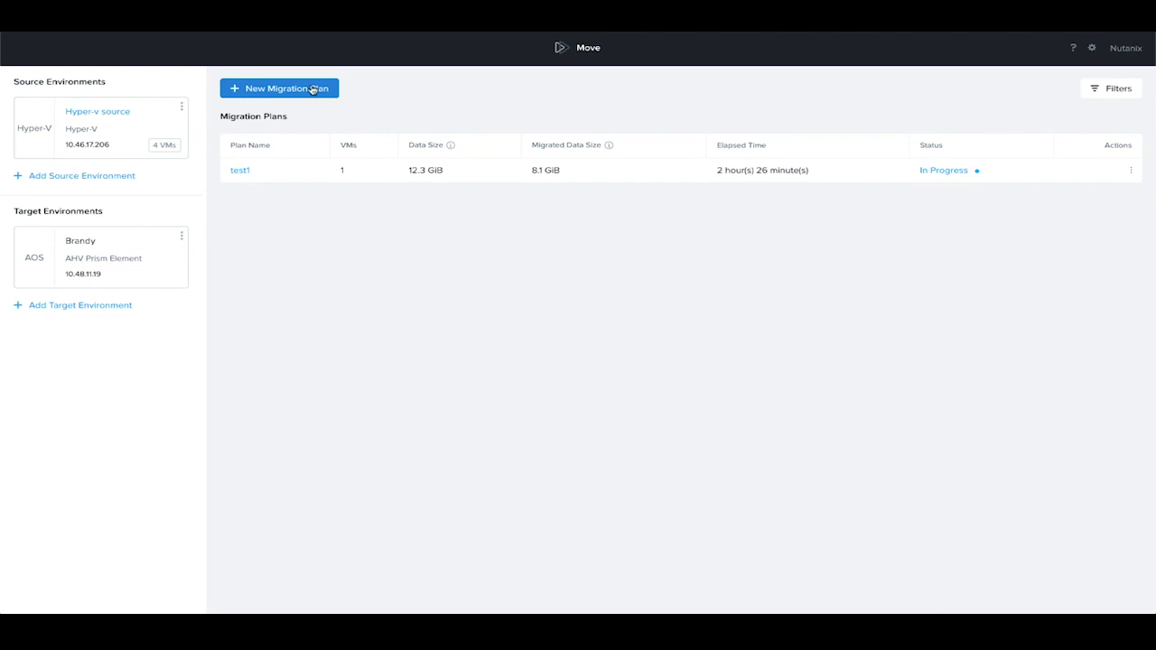
{"action": "left_click", "coordinate": [312, 89]}
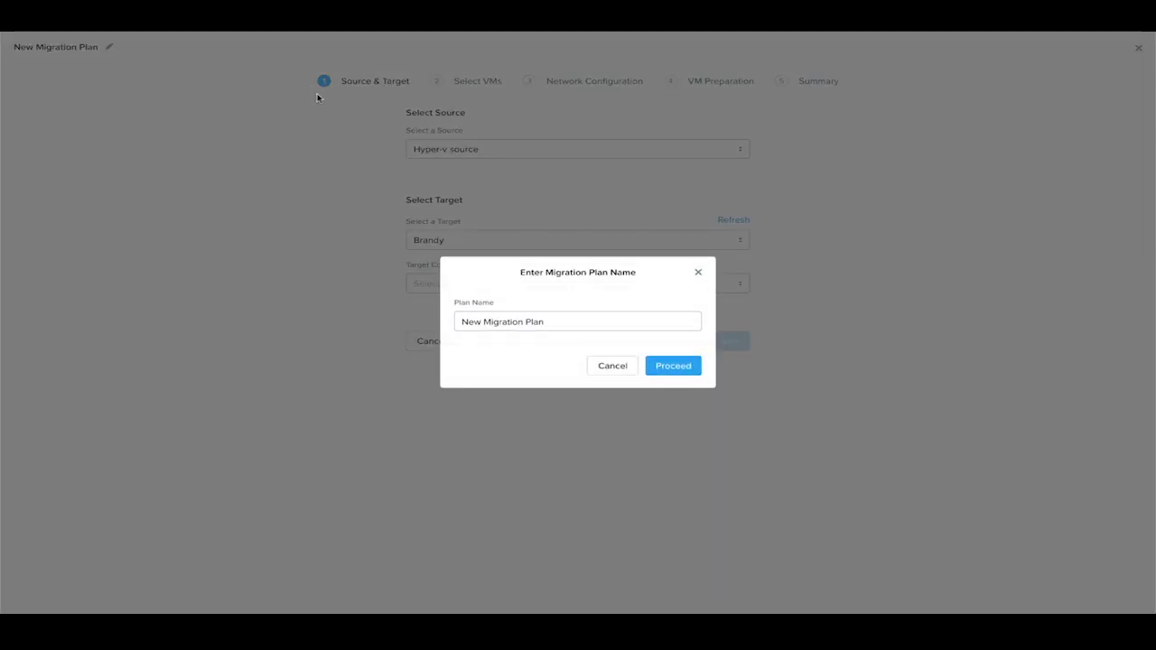
{"action": "double_click", "coordinate": [569, 320]}
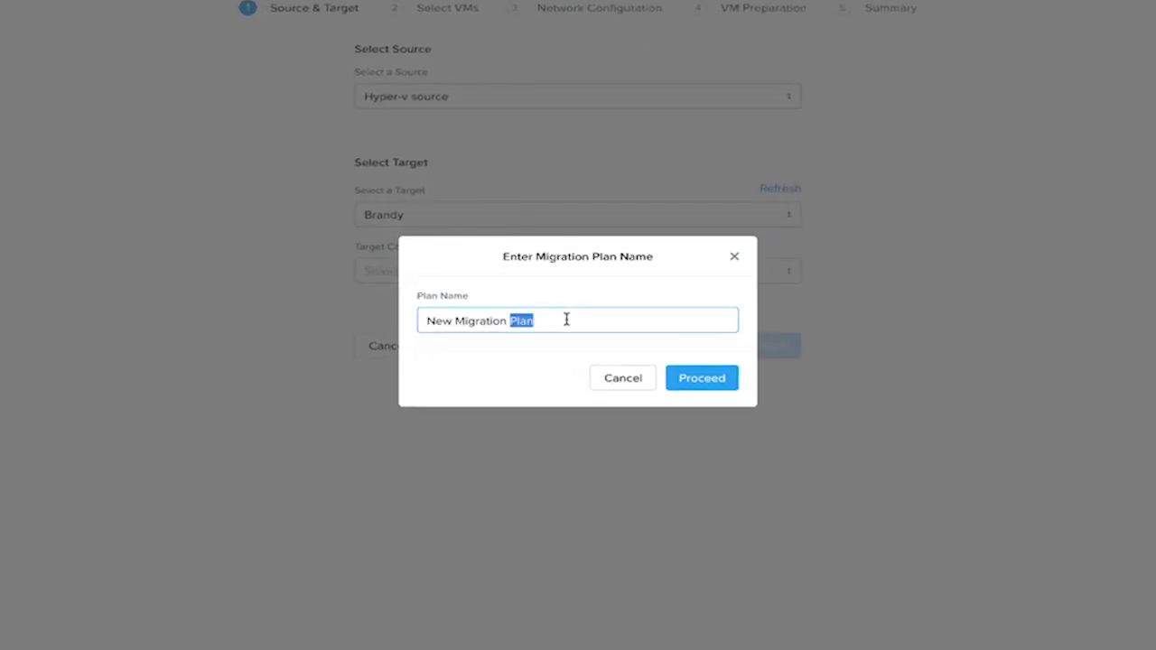
{"action": "key", "text": "BackSpace"}
{"action": "key", "text": "BackSpace"}
{"action": "key", "text": "BackSpace"}
{"action": "key", "text": "BackSpace"}
{"action": "key", "text": "BackSpace"}
{"action": "key", "text": "BackSpace"}
{"action": "key", "text": "BackSpace"}
{"action": "key", "text": "BackSpace"}
{"action": "key", "text": "BackSpace"}
{"action": "key", "text": "BackSpace"}
{"action": "key", "text": "BackSpace"}
{"action": "key", "text": "BackSpace"}
{"action": "key", "text": "BackSpace"}
{"action": "key", "text": "BackSpace"}
{"action": "key", "text": "BackSpace"}
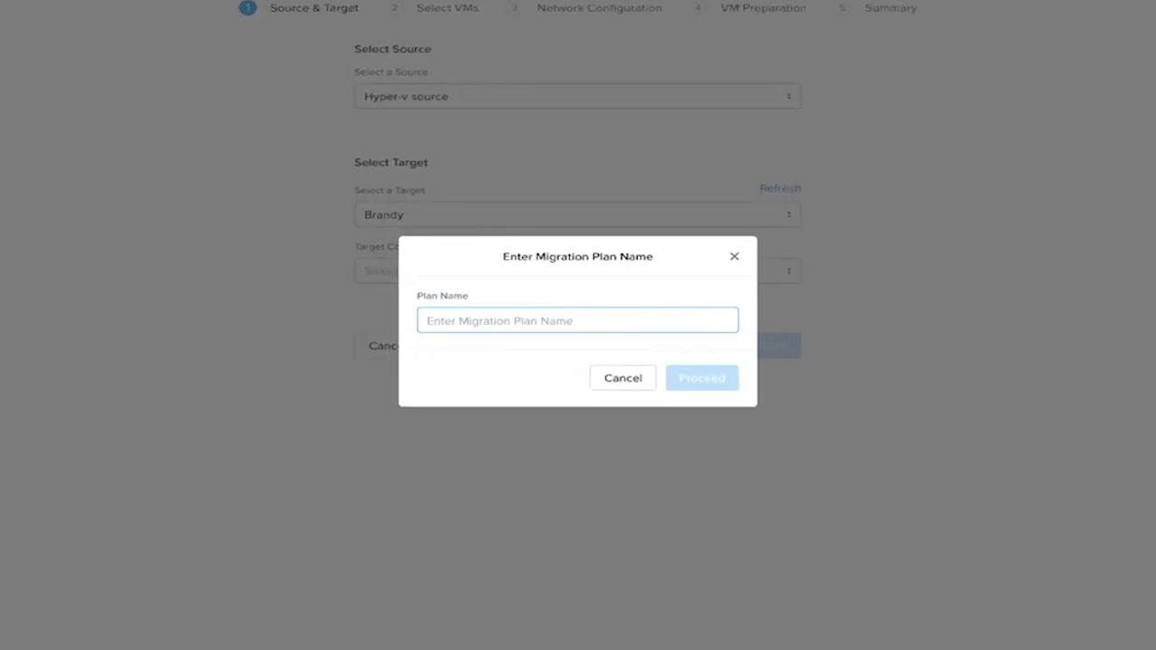
{"action": "type", "text": "vide"}
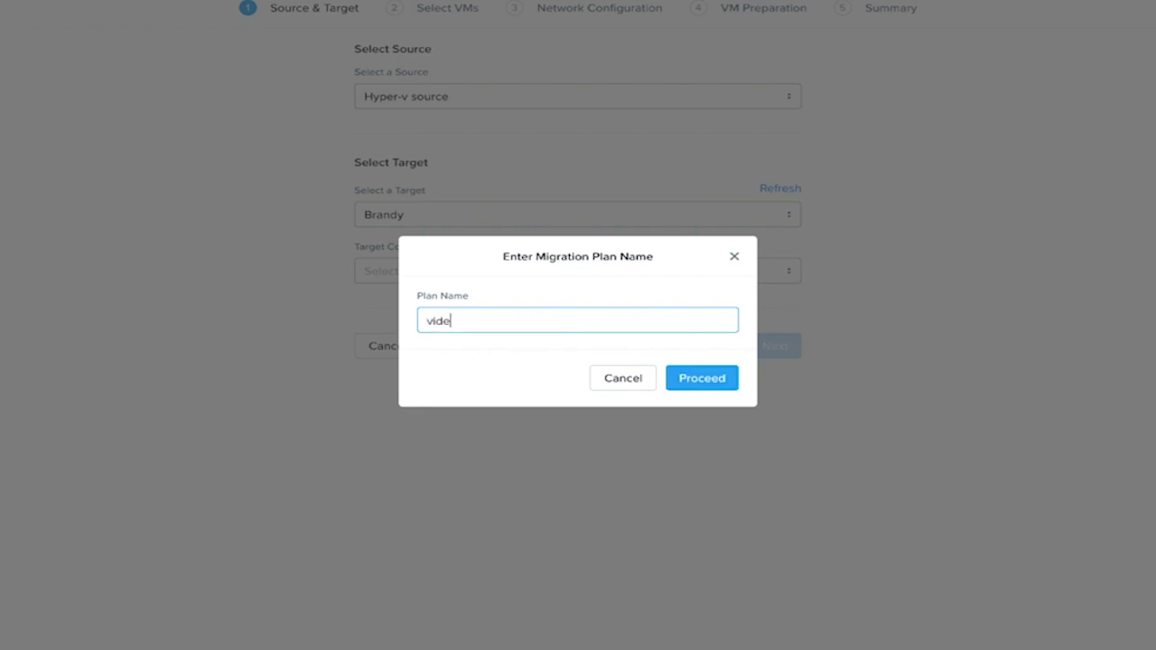
{"action": "type", "text": "o"}
{"action": "left_click", "coordinate": [722, 388]}
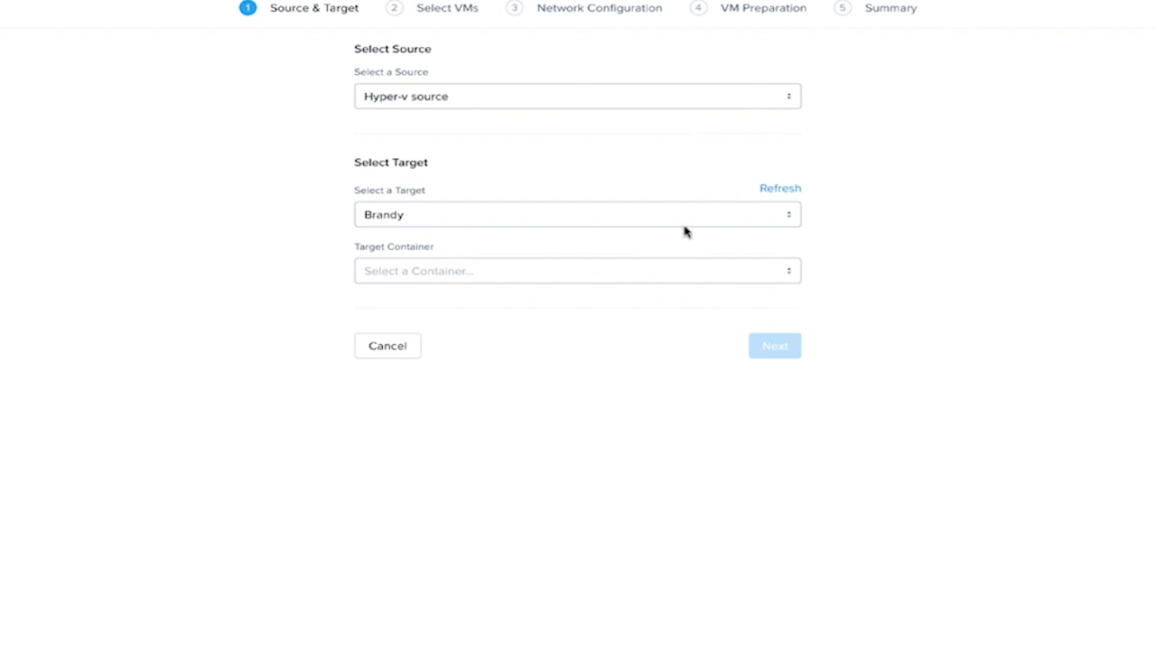
Set default-container-21056 as the target container and continue to VM selection.
{"action": "left_click", "coordinate": [630, 277]}
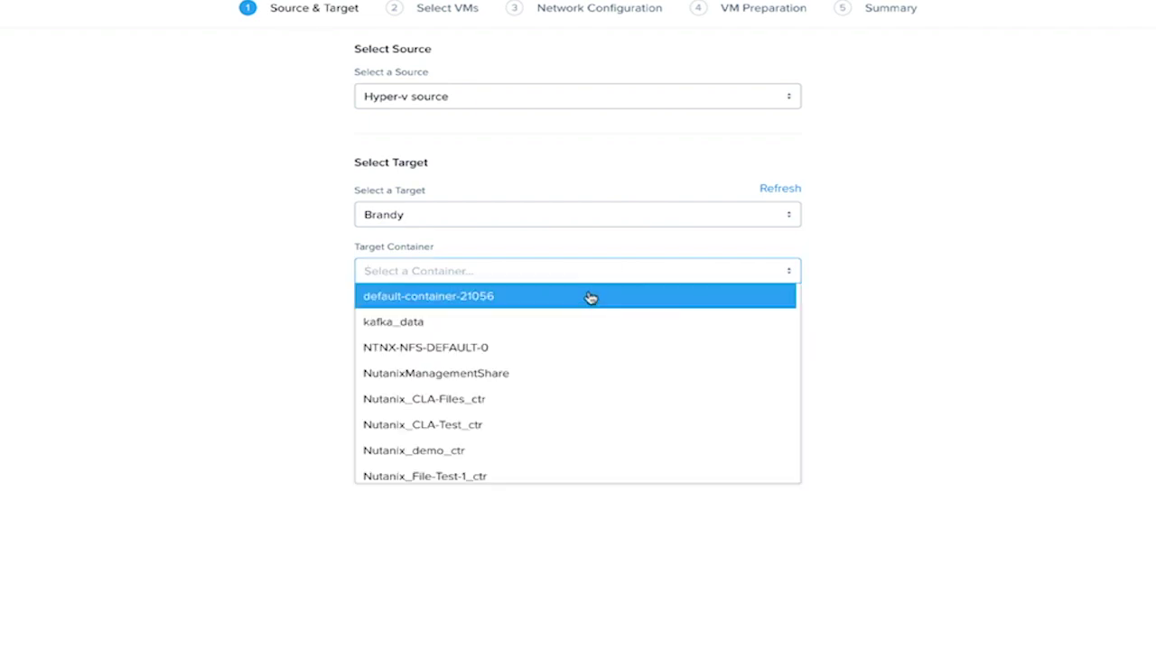
{"action": "left_click", "coordinate": [537, 298]}
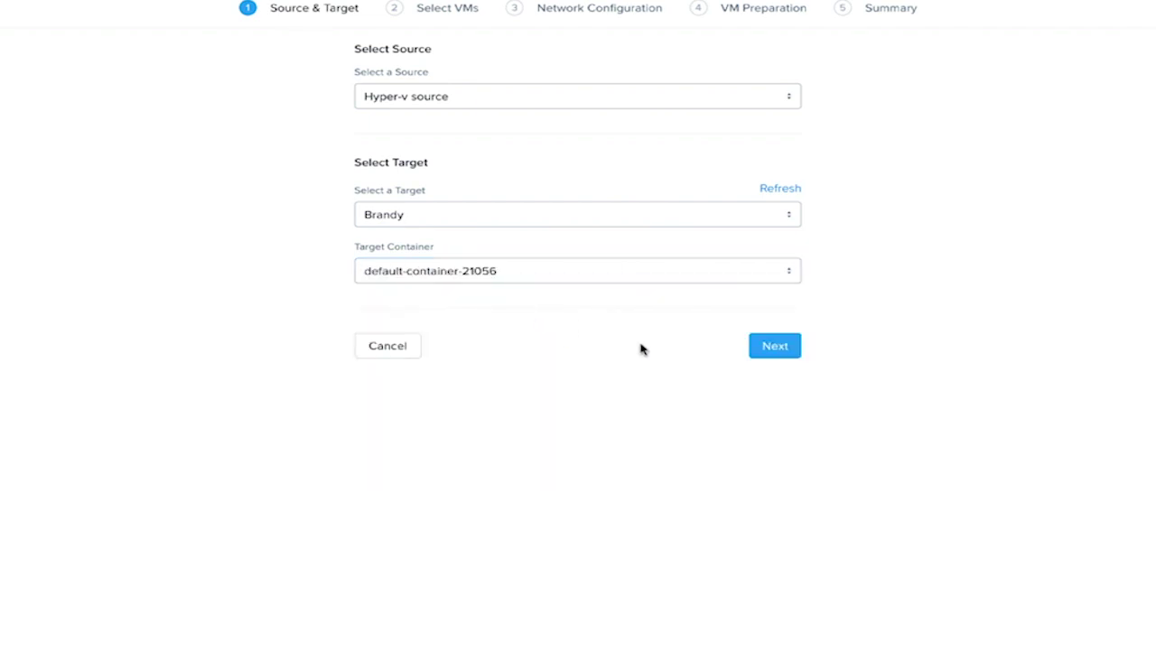
{"action": "left_click", "coordinate": [767, 346]}
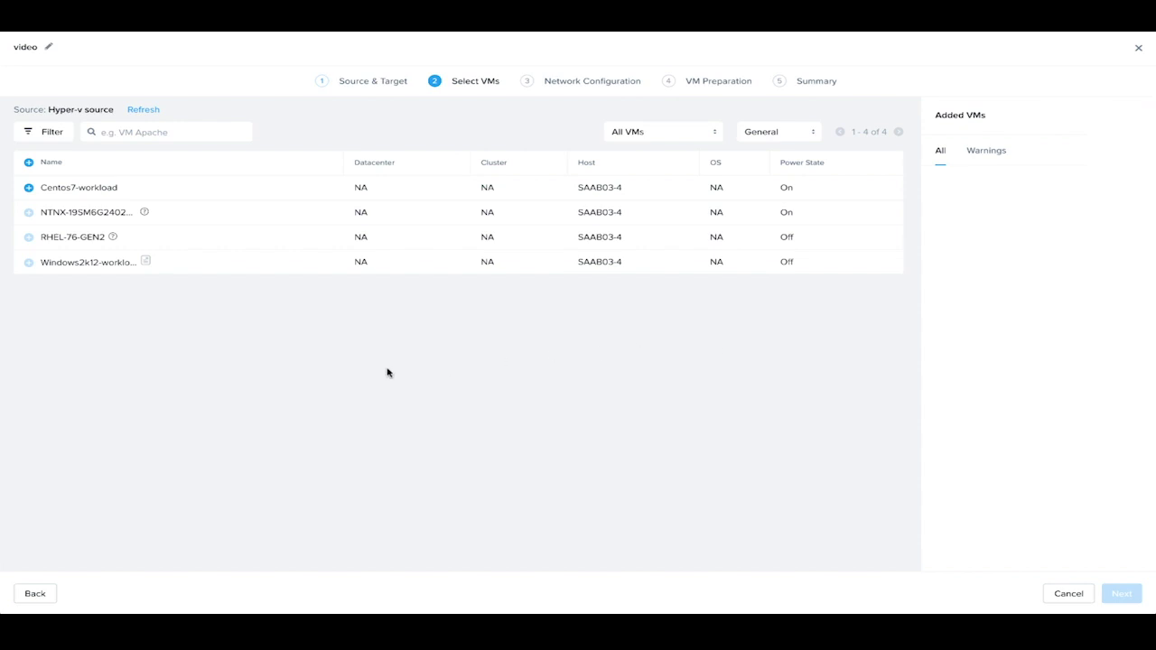
Add Centos7-workload to the plan and map ExternalSwitch-vlan.112 to VM Network.
{"action": "left_click", "coordinate": [29, 188]}
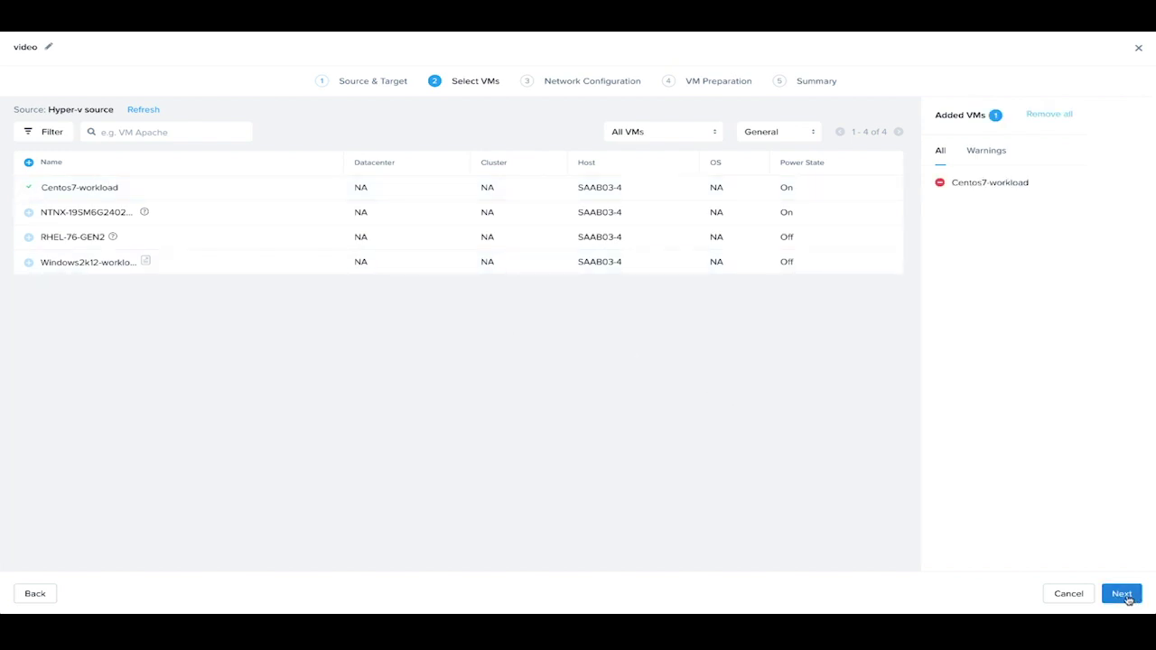
{"action": "left_click", "coordinate": [1128, 598]}
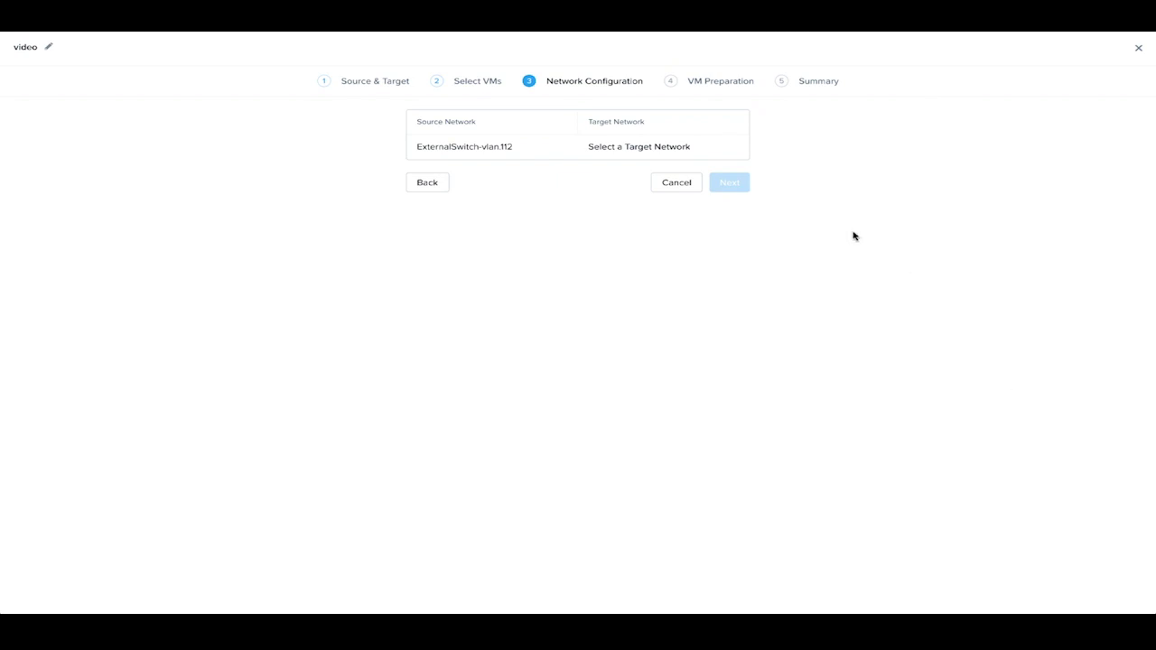
{"action": "left_click", "coordinate": [681, 146]}
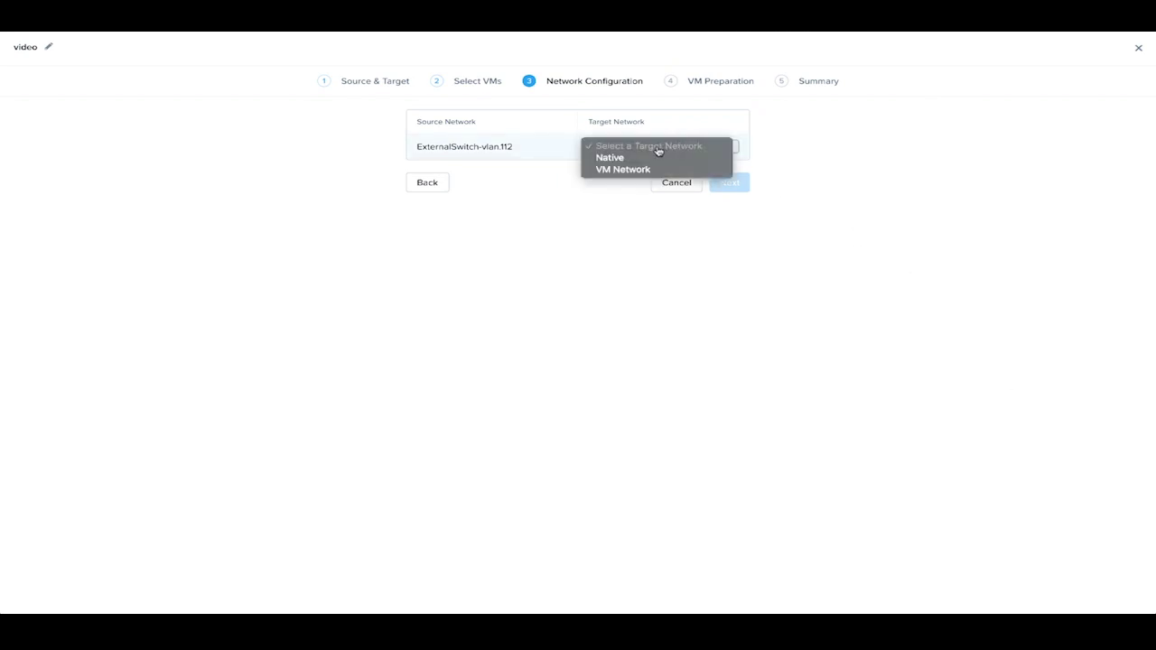
{"action": "left_click", "coordinate": [627, 170]}
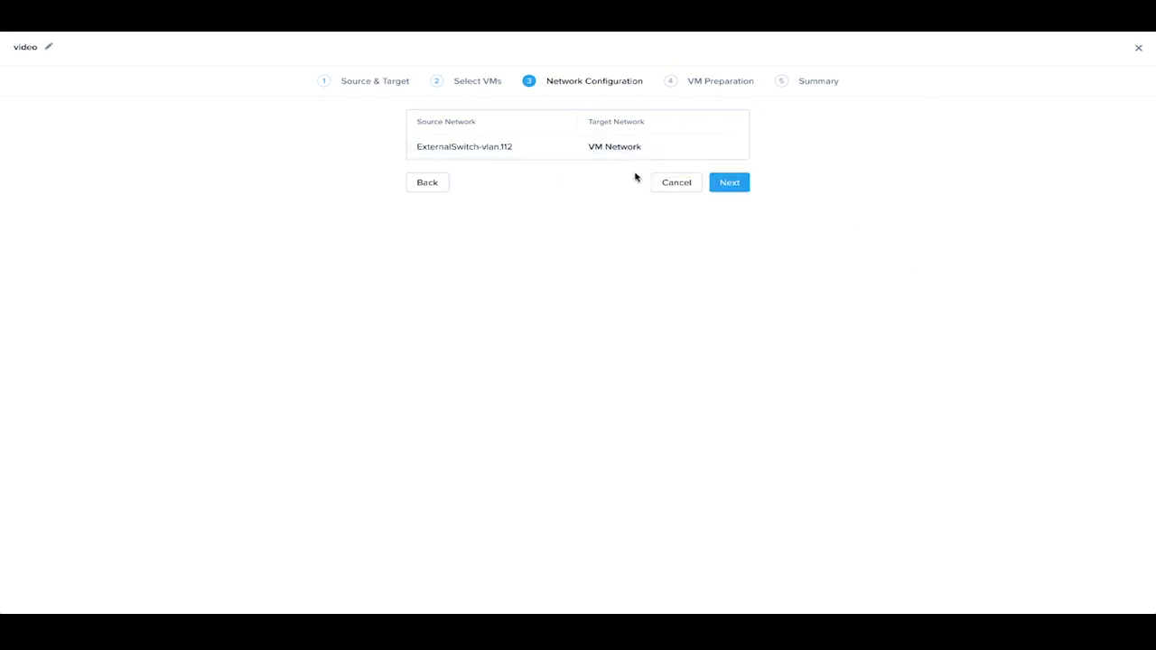
{"action": "left_click", "coordinate": [729, 184]}
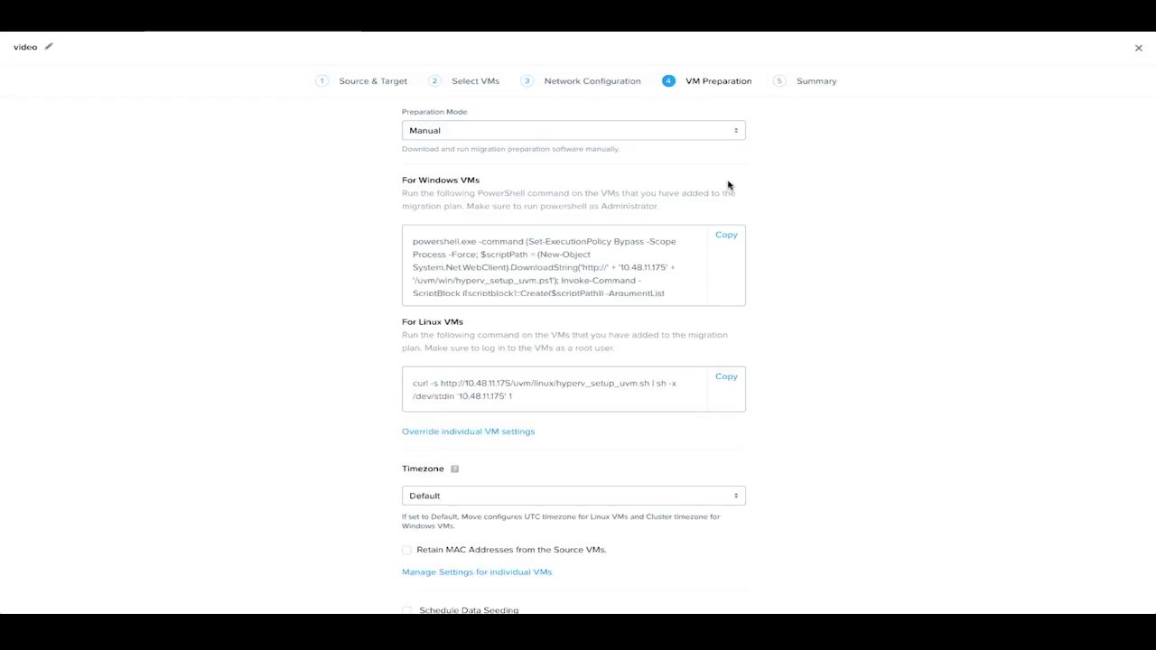
Use Automatic preparation with Linux user root and its password, then submit the plan.
{"action": "left_click", "coordinate": [725, 127]}
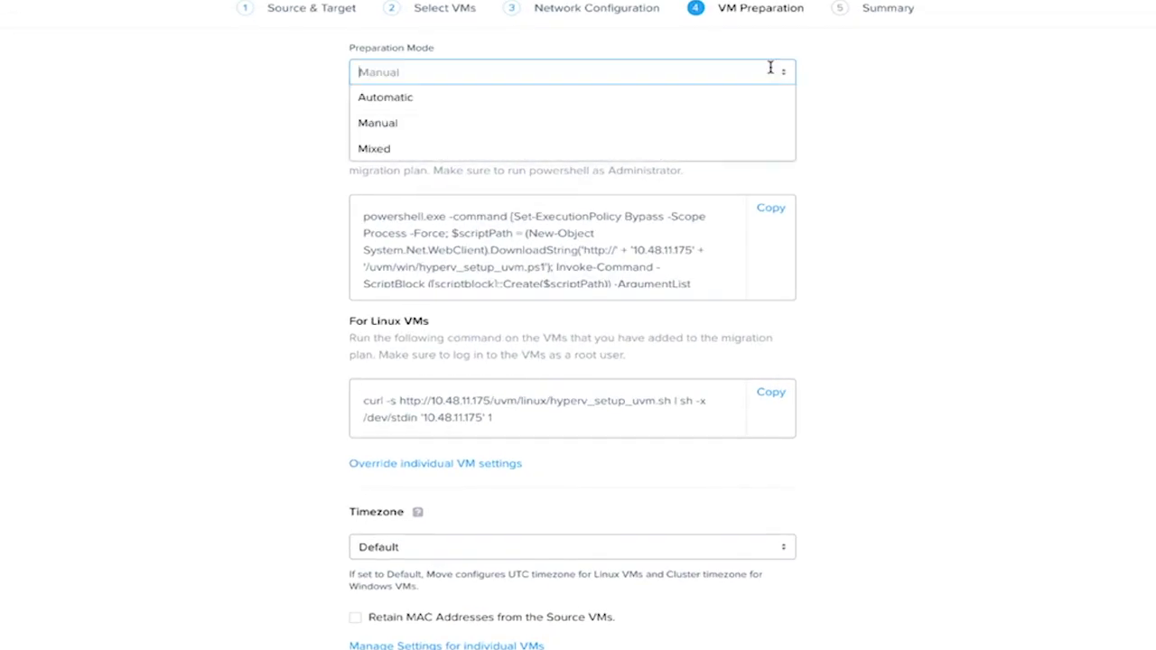
{"action": "left_click", "coordinate": [729, 95]}
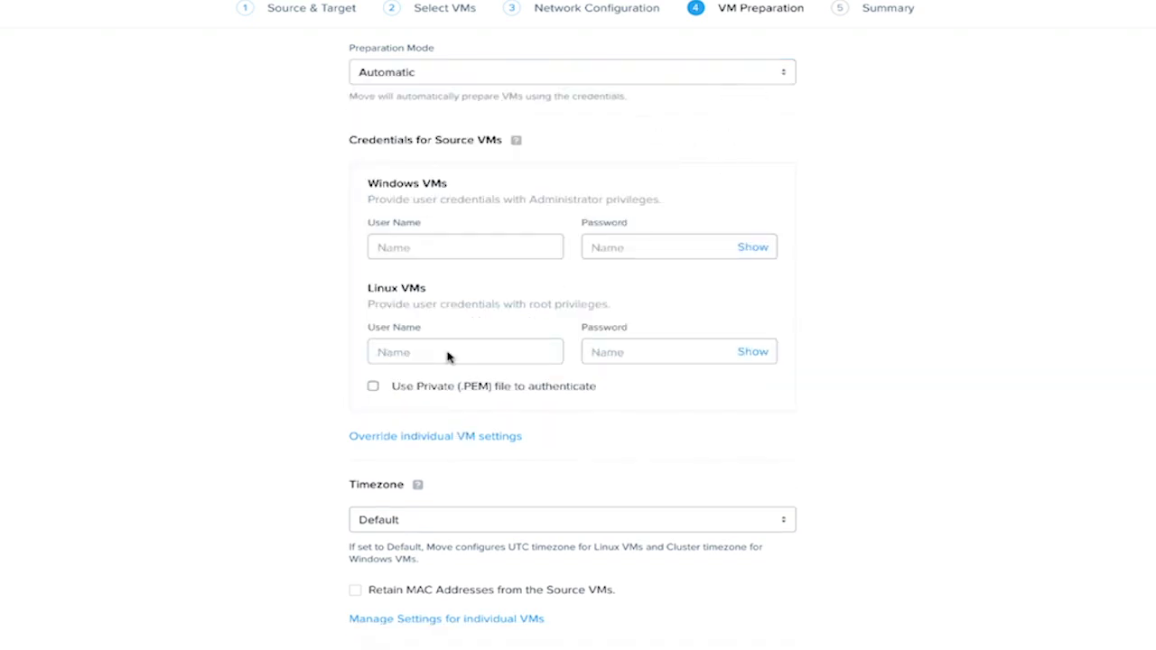
{"action": "left_click", "coordinate": [413, 351]}
{"action": "type", "text": "root"}
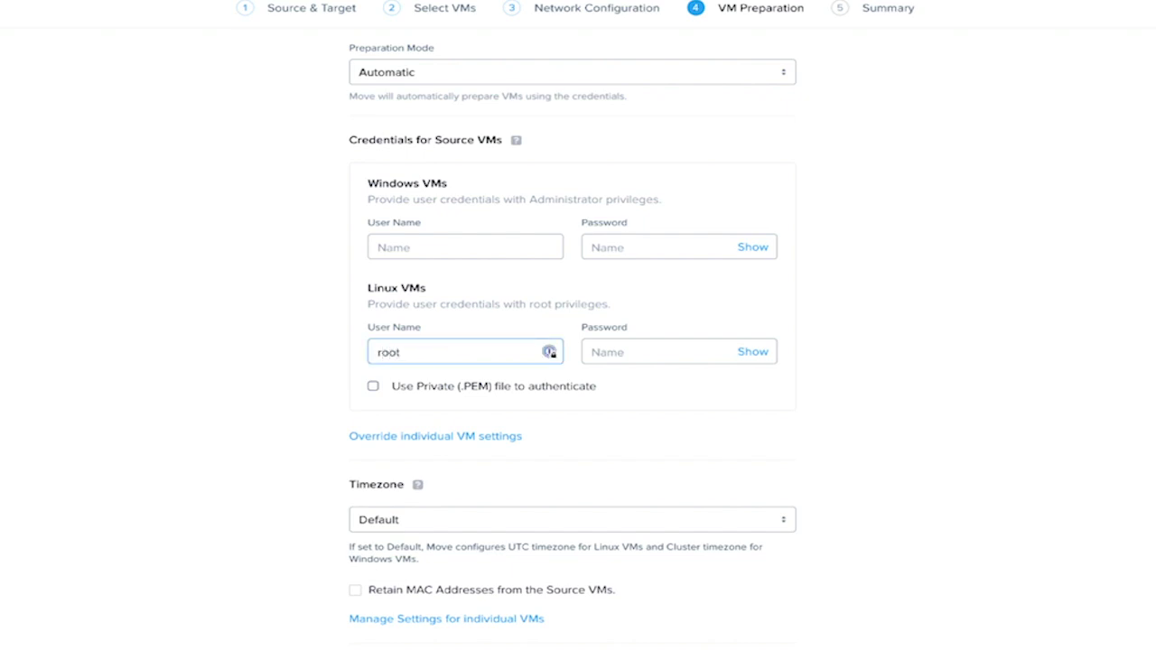
{"action": "key", "text": "Tab"}
{"action": "type", "text": "•••••"}
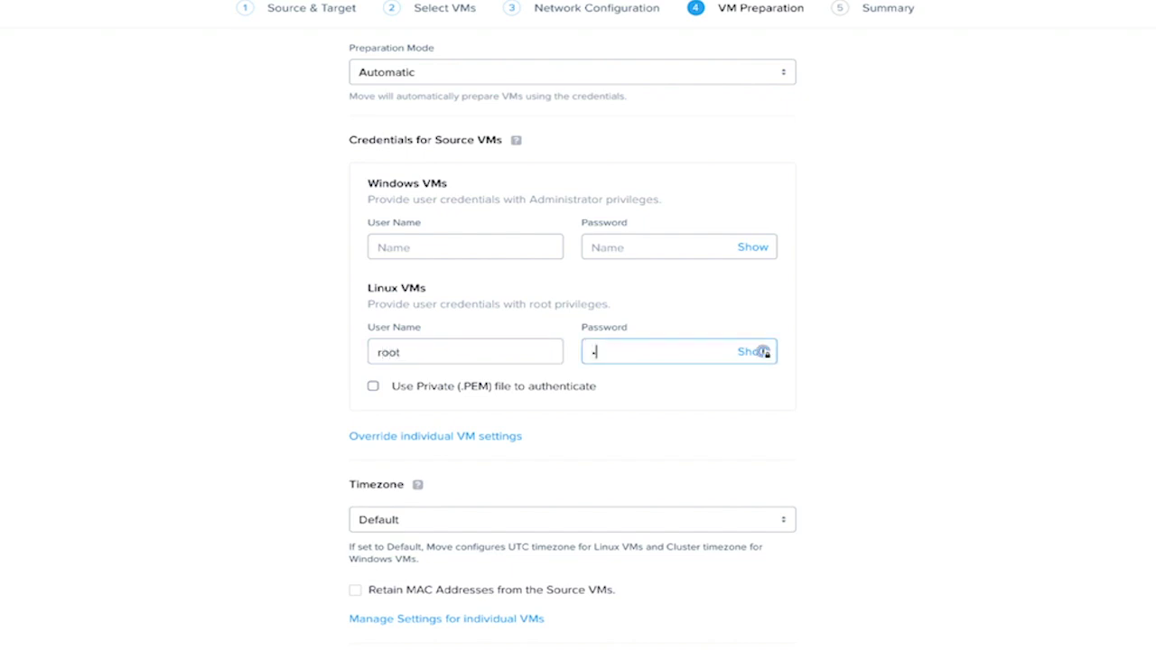
{"action": "type", "text": "•••••"}
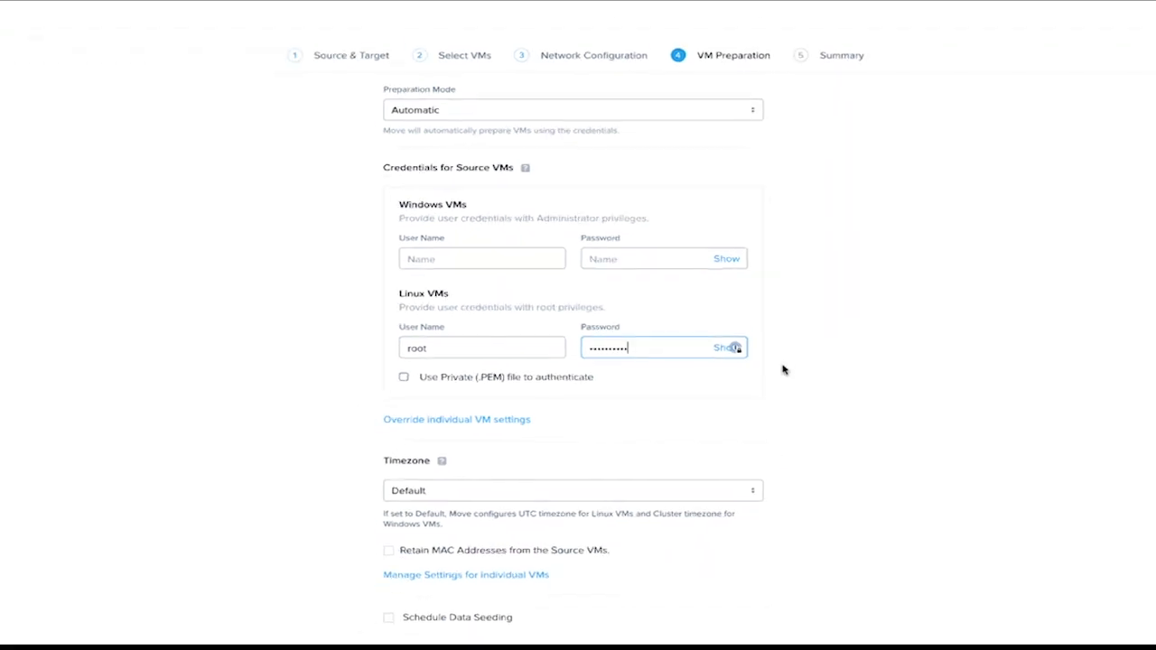
{"action": "scroll", "coordinate": [782, 369], "scroll_direction": "down", "scroll_amount": 2}
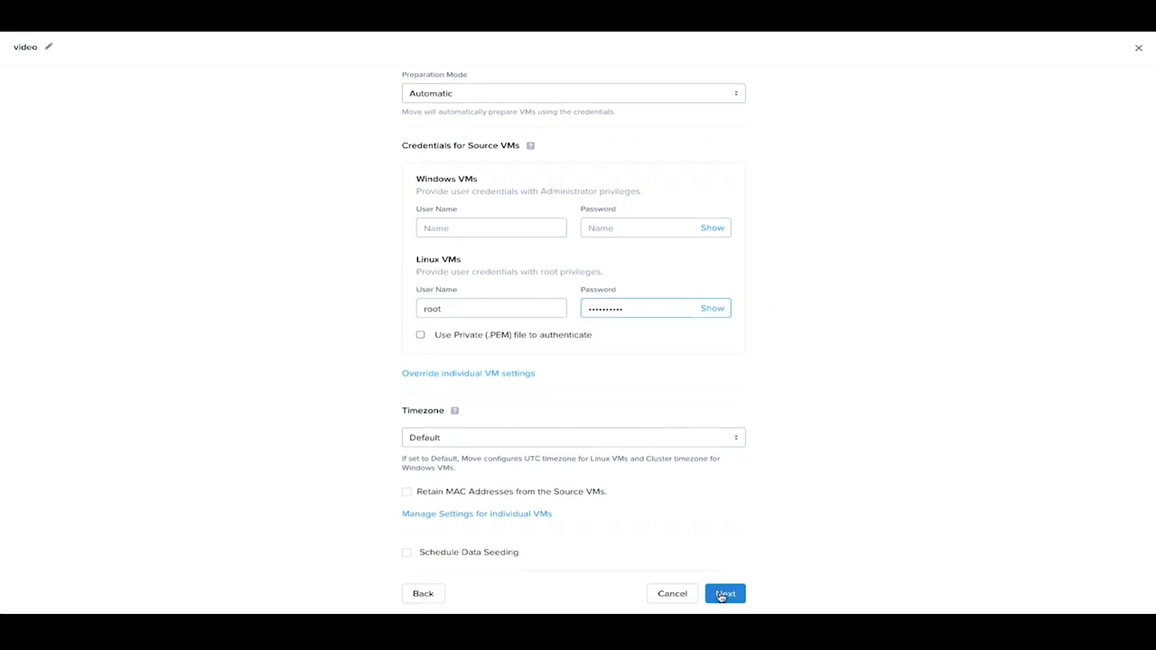
{"action": "left_click", "coordinate": [723, 595]}
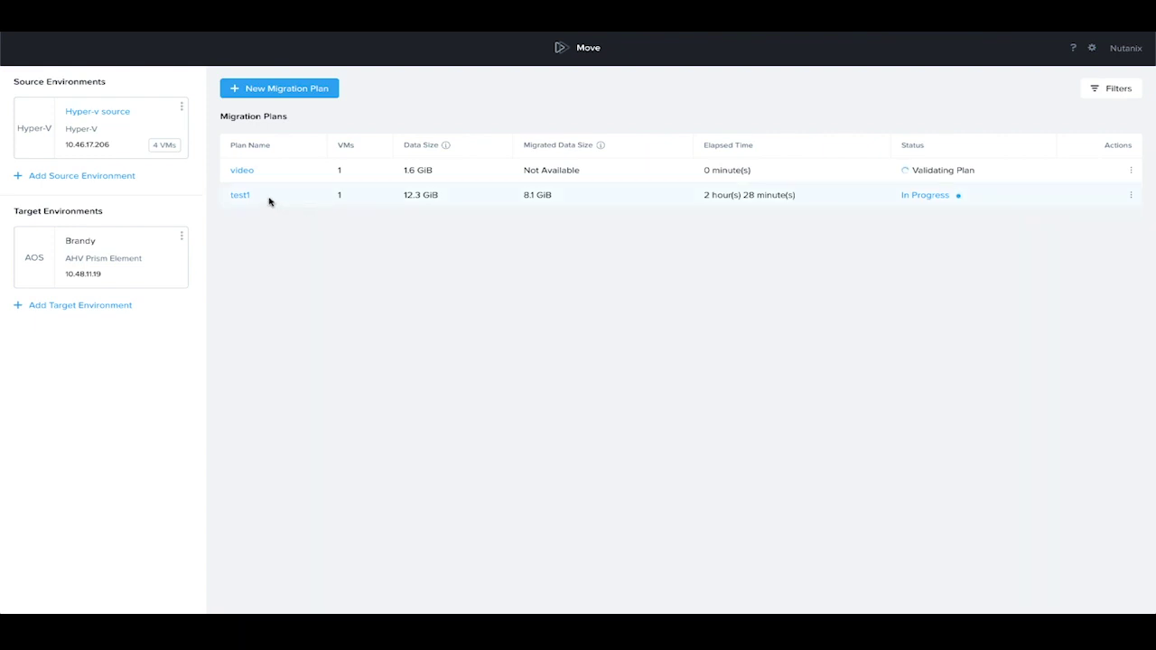
Open the test1 plan's migration details from its In Progress status.
{"action": "mouse_move", "coordinate": [932, 200]}
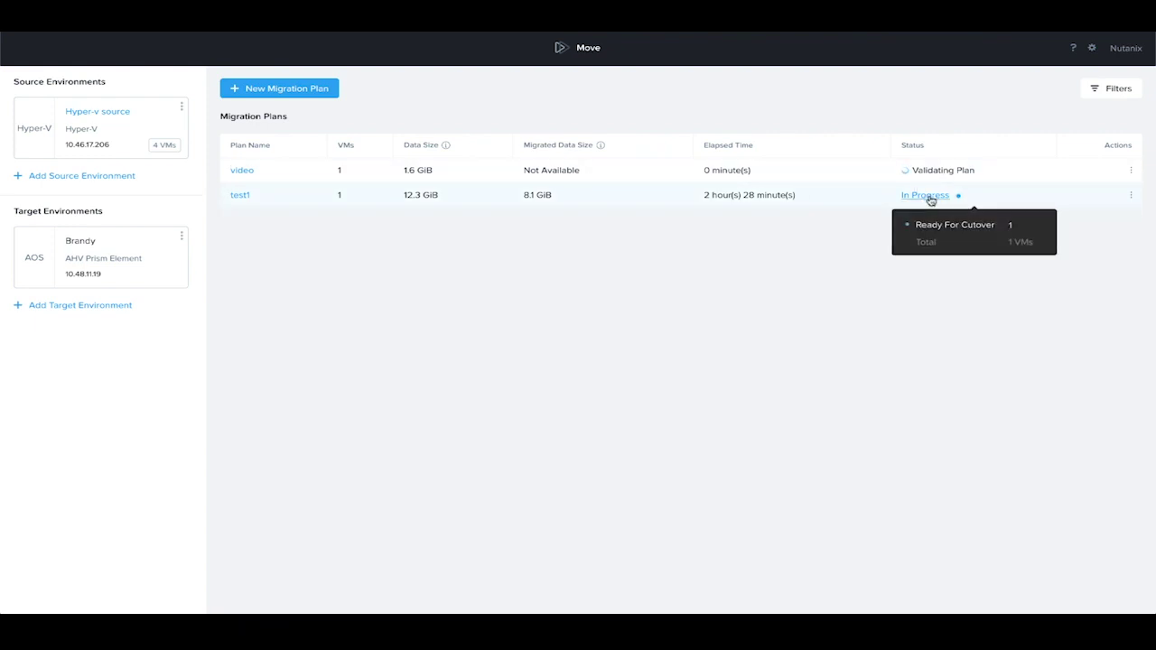
{"action": "left_click", "coordinate": [925, 195]}
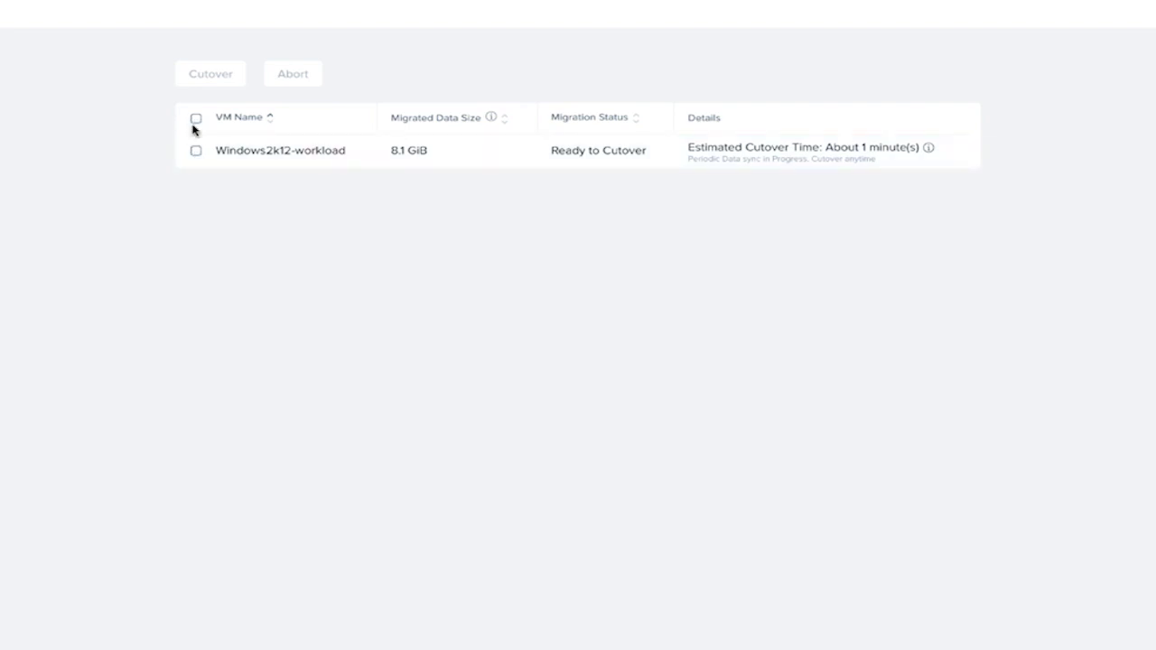
Tick the Windows2k12-workload VM to select it for cutover.
{"action": "left_click", "coordinate": [195, 154]}
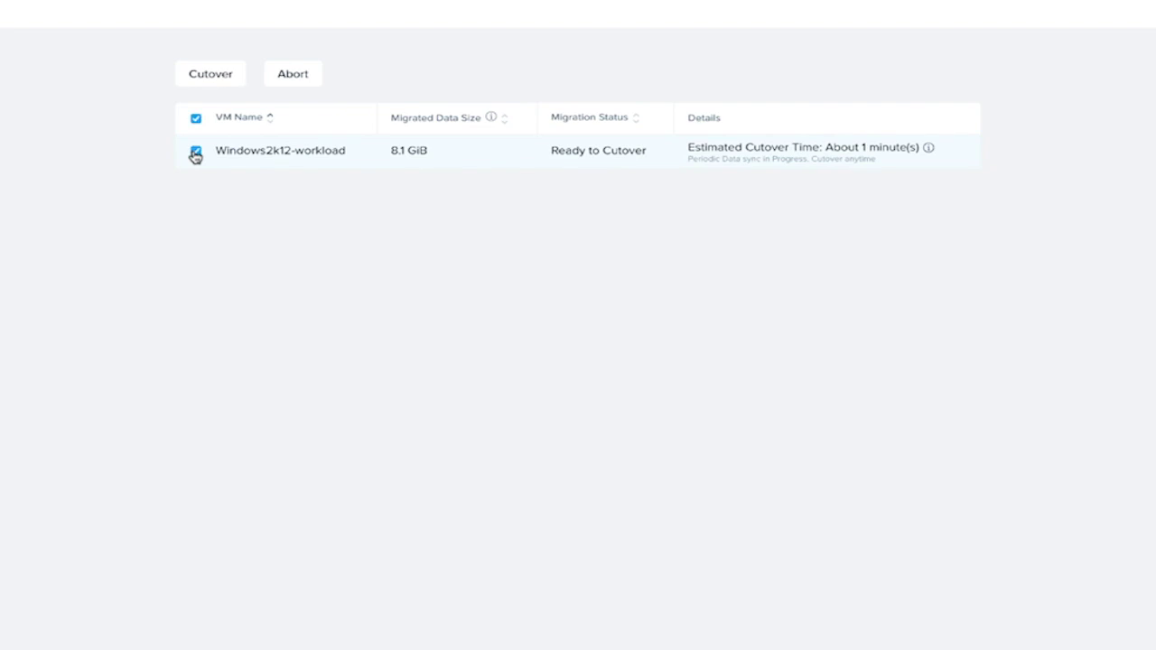